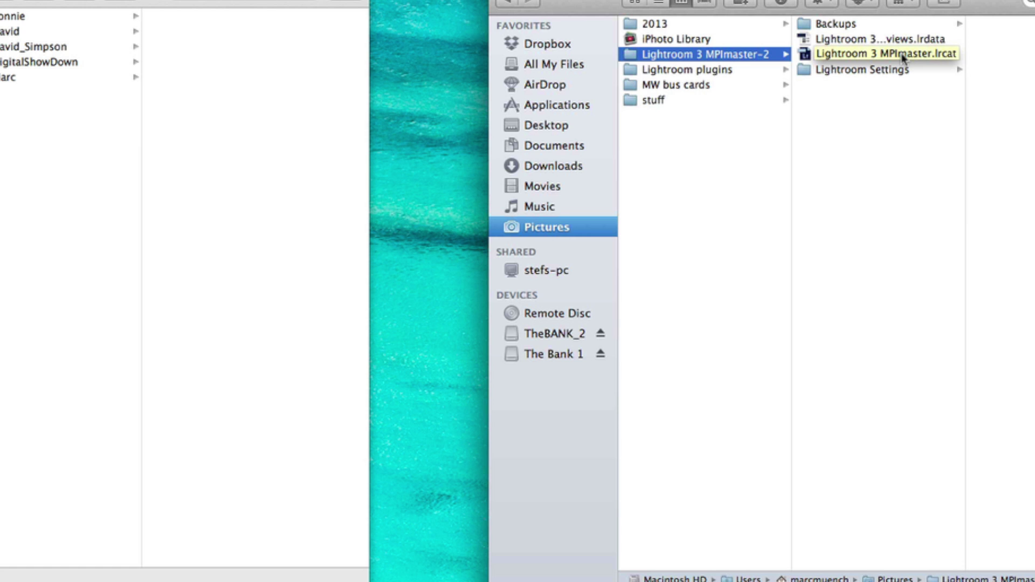
# Open the 2013 folder under Pictures in Finder
pyautogui.click(651, 24)
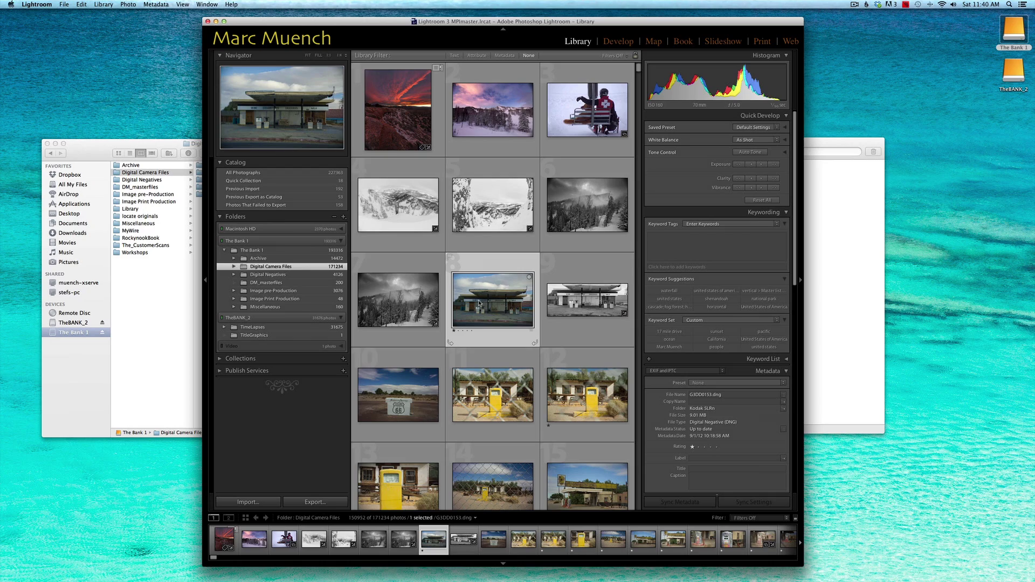
# Move the gas-station photo from Digital Camera Files into Digital Negatives
pyautogui.moveTo(479, 303); pyautogui.dragTo(330, 285)
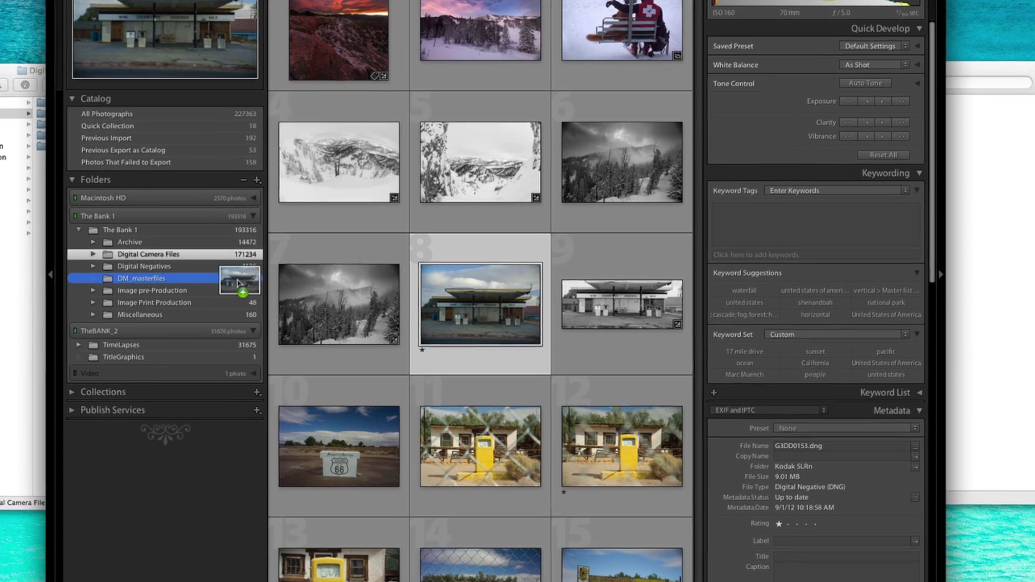
pyautogui.moveTo(236, 283); pyautogui.dragTo(221, 271)
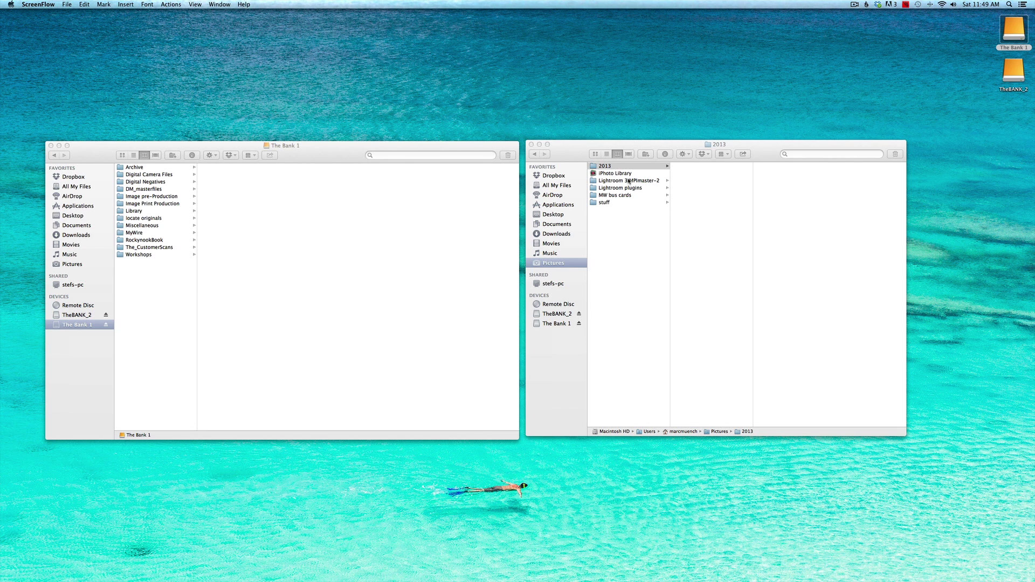
# Browse The Bank 1 to Digital Camera Files, the photographer's folder, MM-2012, then Kauai's raw files
pyautogui.click(554, 265)
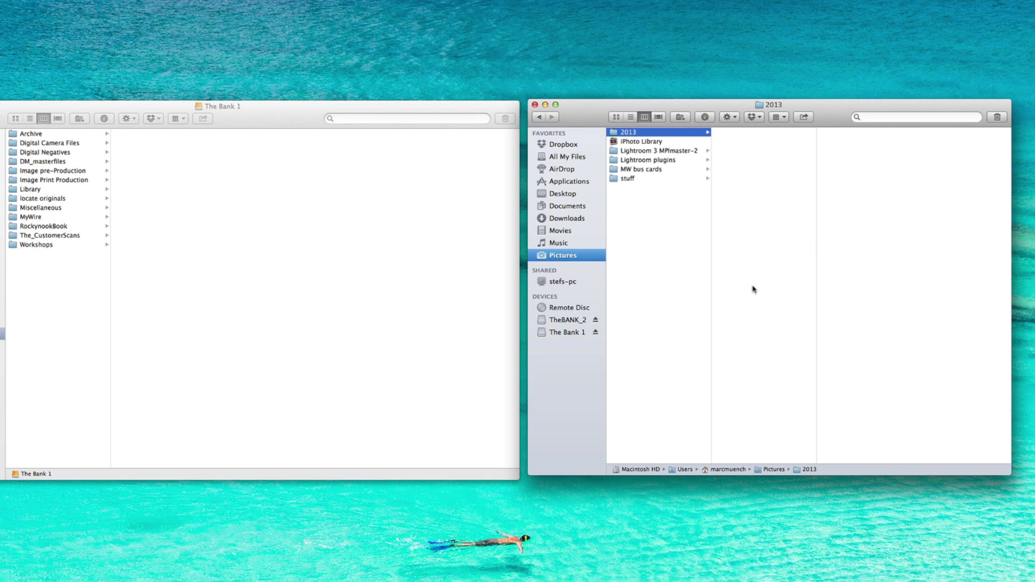
pyautogui.click(314, 110)
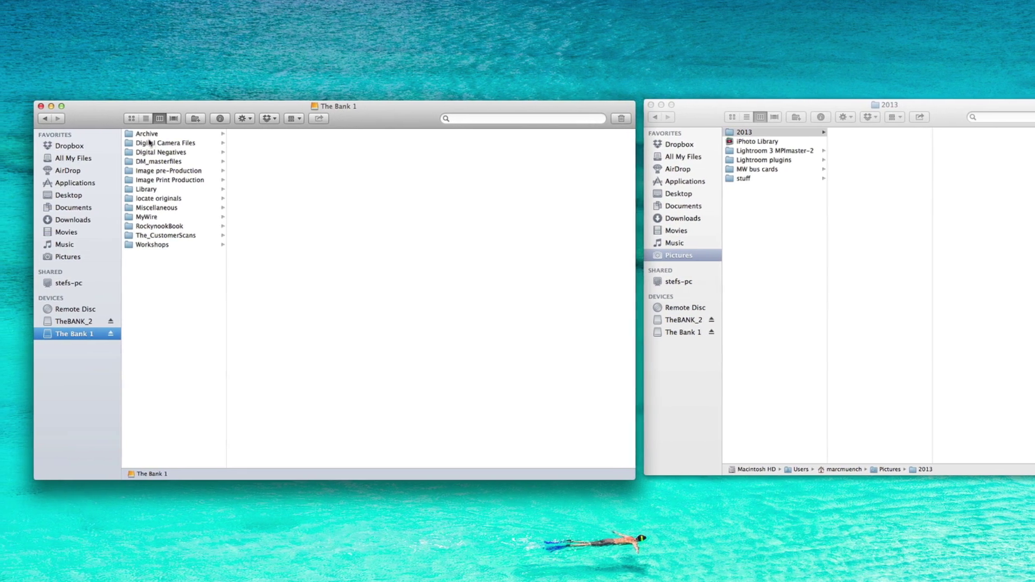
pyautogui.click(149, 143)
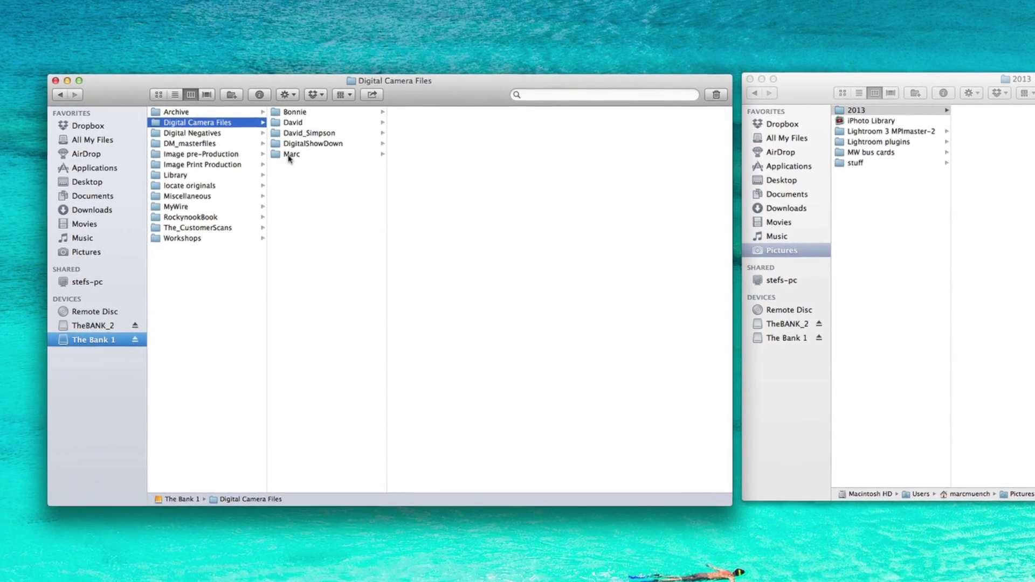
pyautogui.click(283, 155)
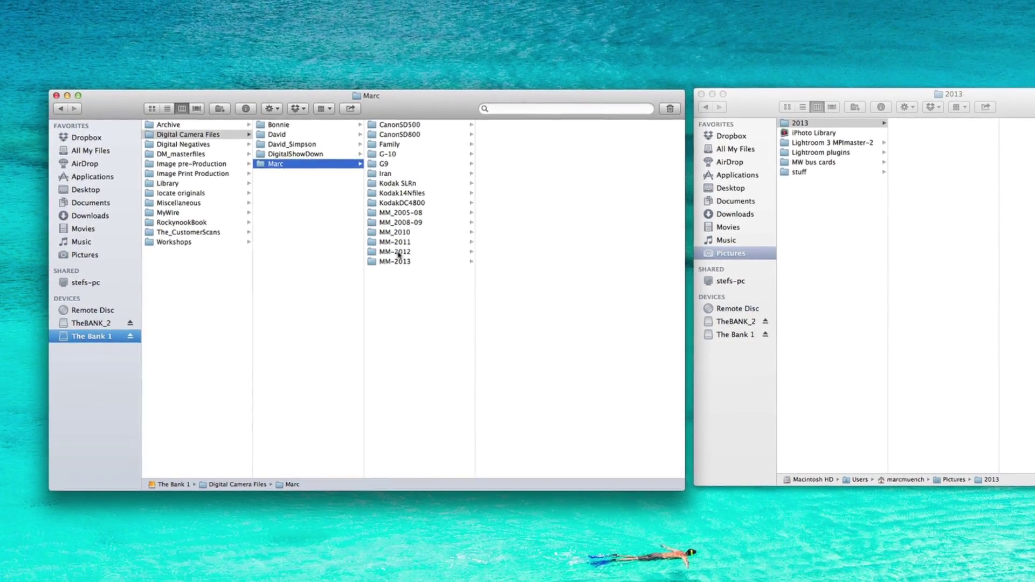
pyautogui.click(404, 250)
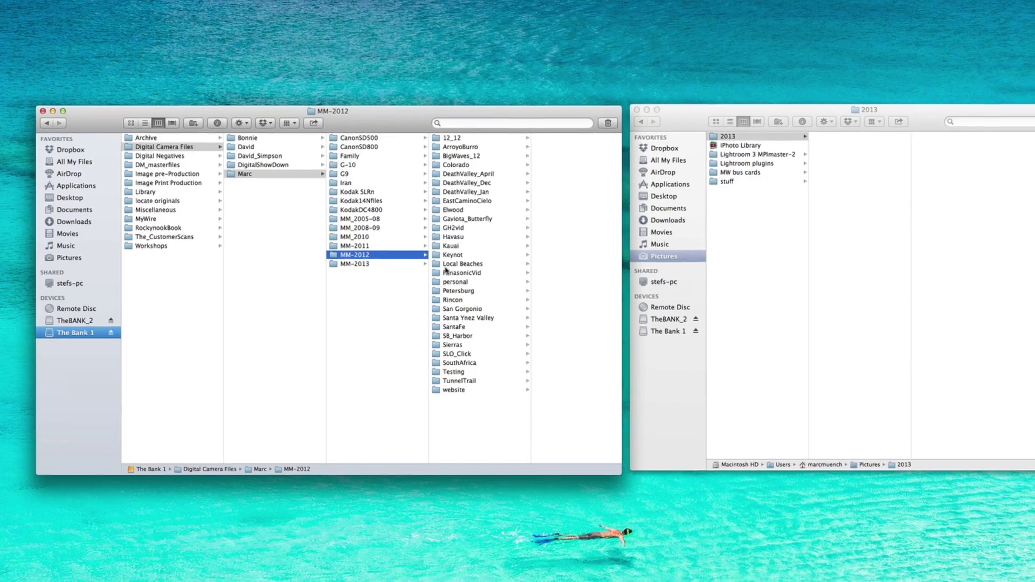
pyautogui.click(454, 246)
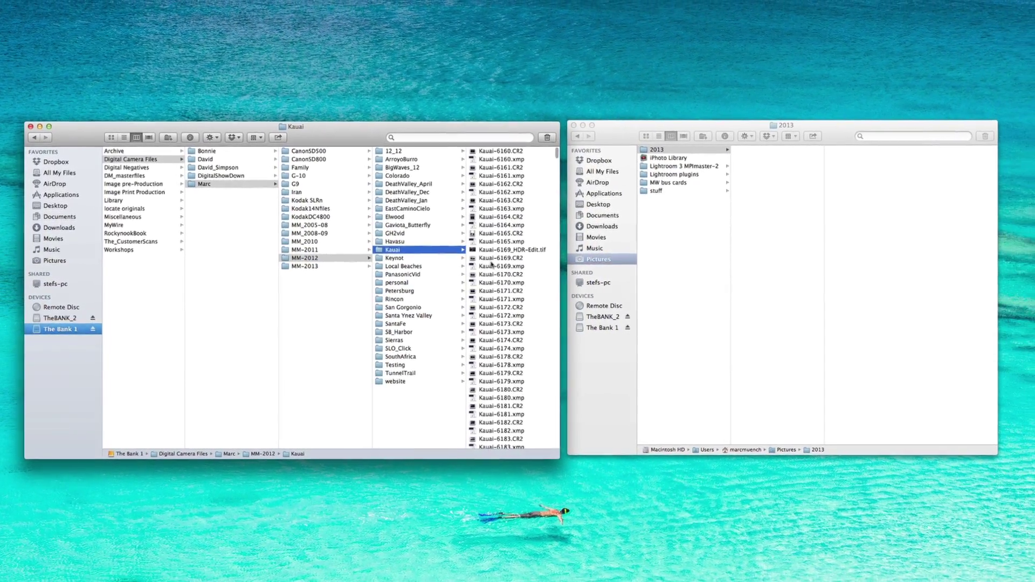
pyautogui.scroll(-10, 532, 343)
pyautogui.scroll(-10, 499, 341)
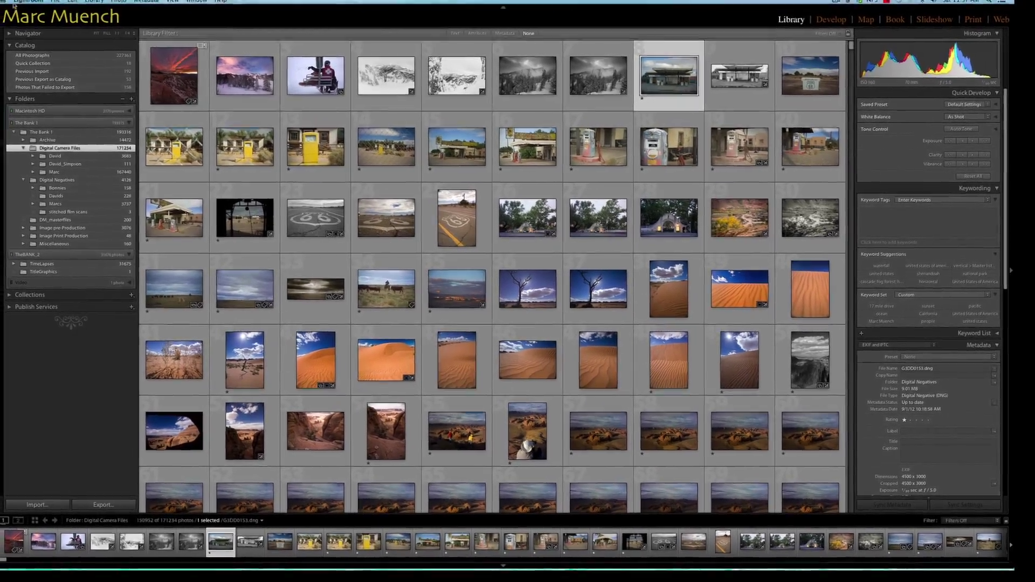
# Turn off 'Show import dialog when a memory card is detected' in General preferences
pyautogui.click(27, 1)
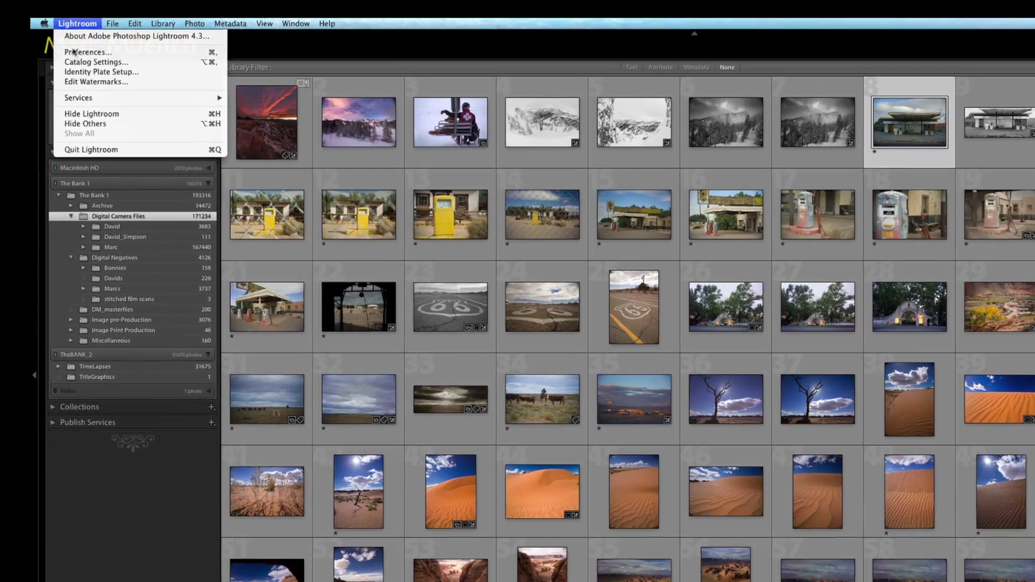
pyautogui.click(45, 26)
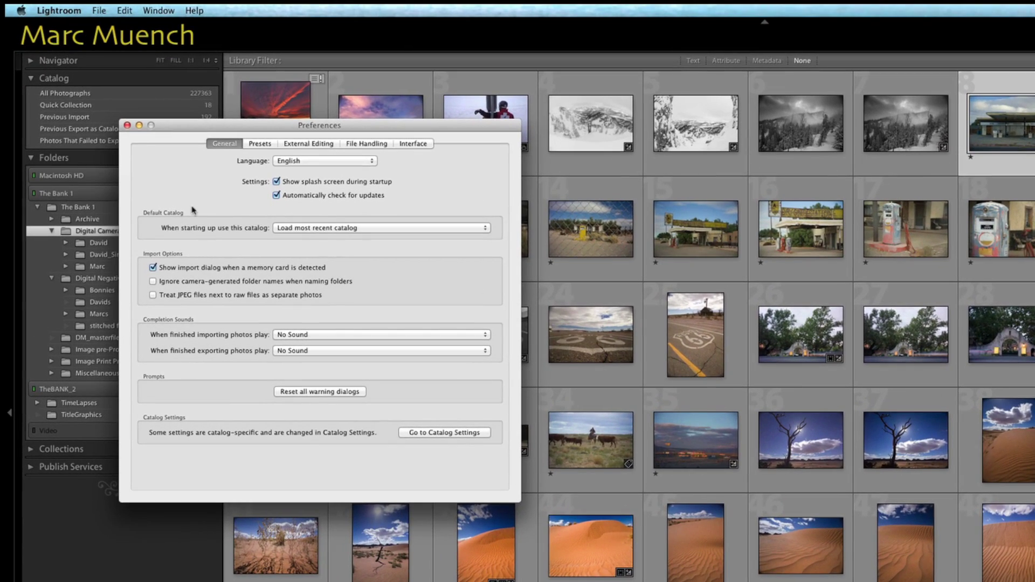
pyautogui.click(154, 268)
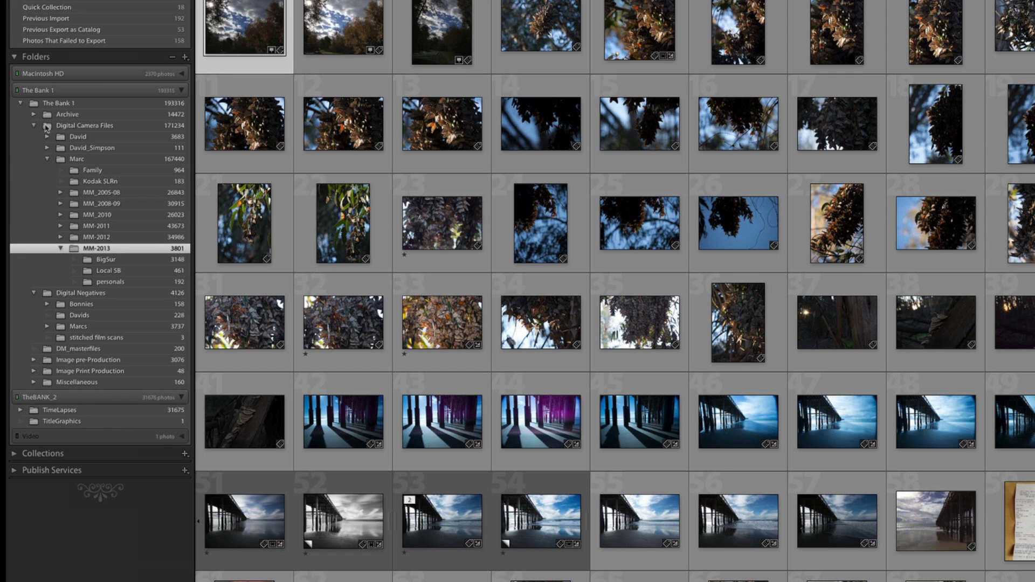
pyautogui.click(47, 127)
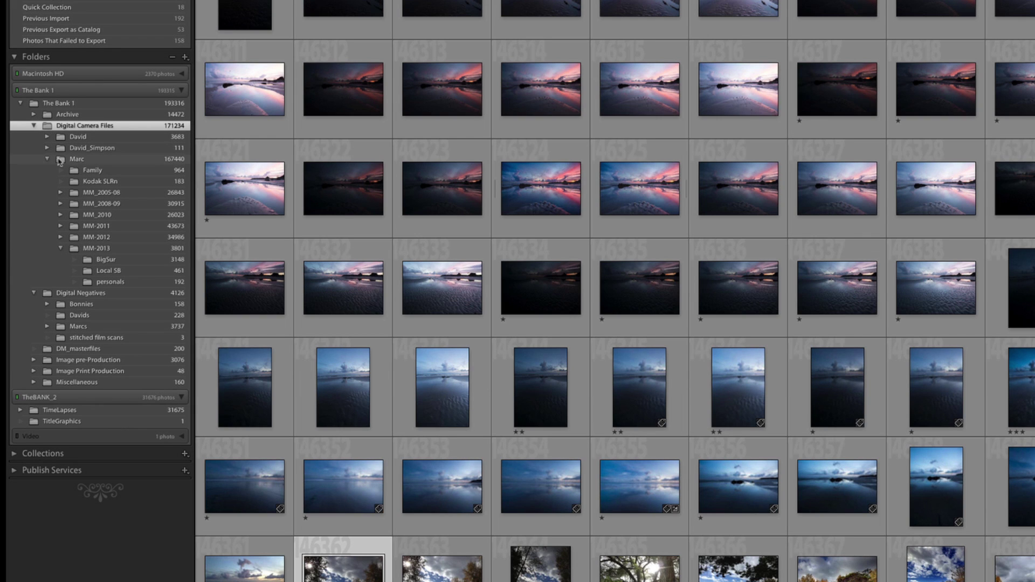
pyautogui.click(59, 161)
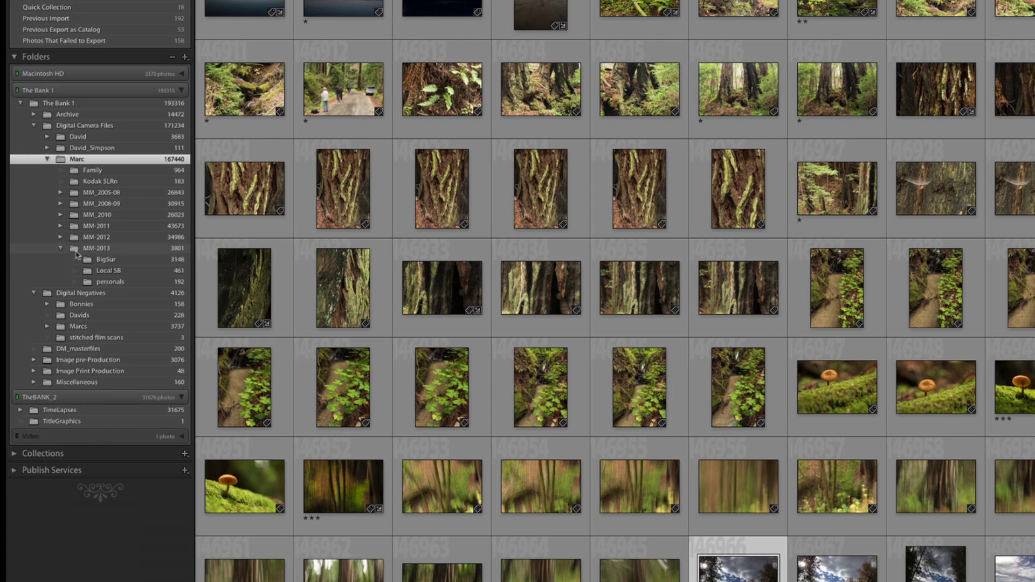
pyautogui.click(76, 251)
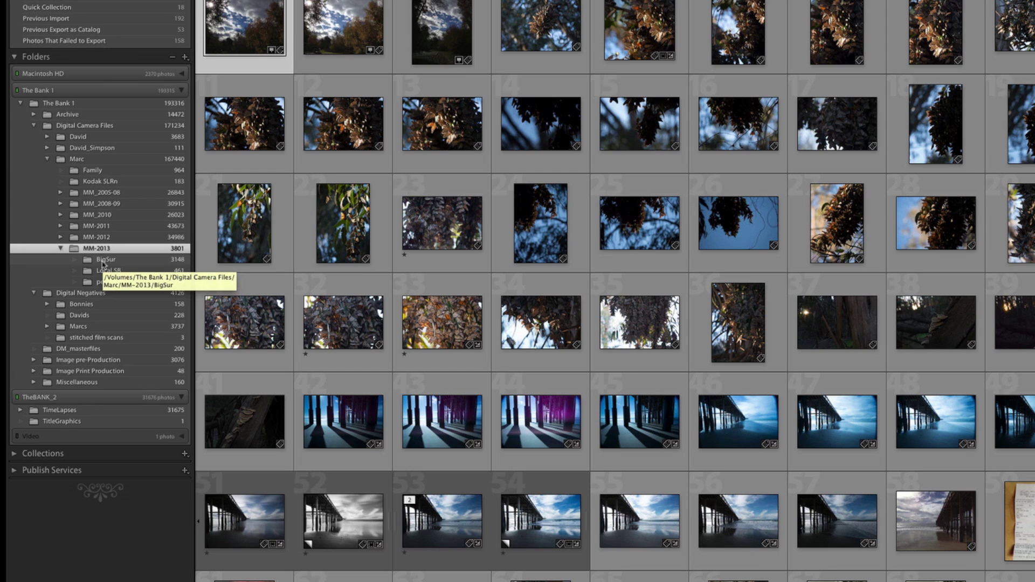
# Create a folder named 'employees' inside MM-2013
pyautogui.rightClick(73, 254)
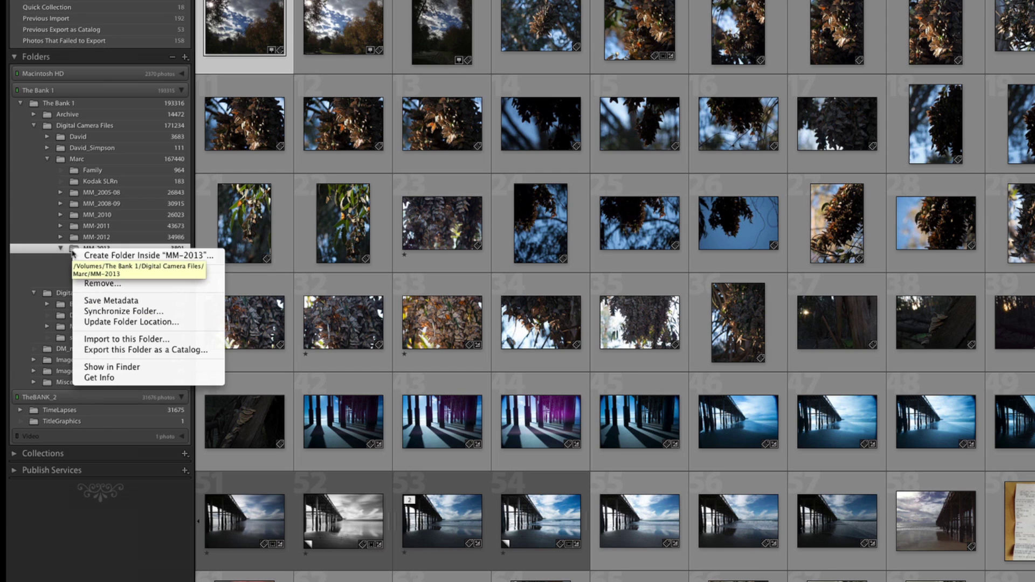
pyautogui.click(110, 257)
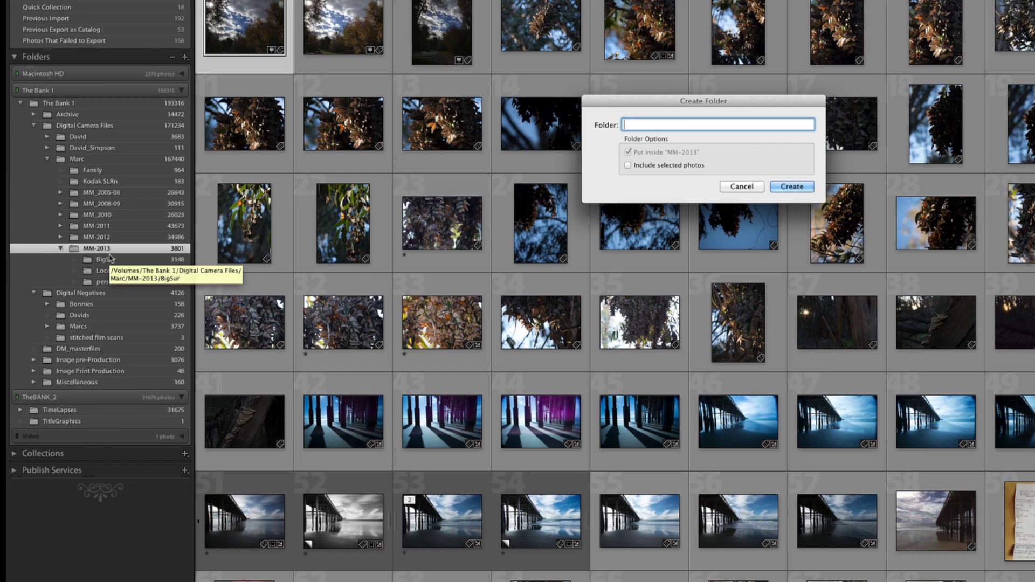
pyautogui.write('emplo')
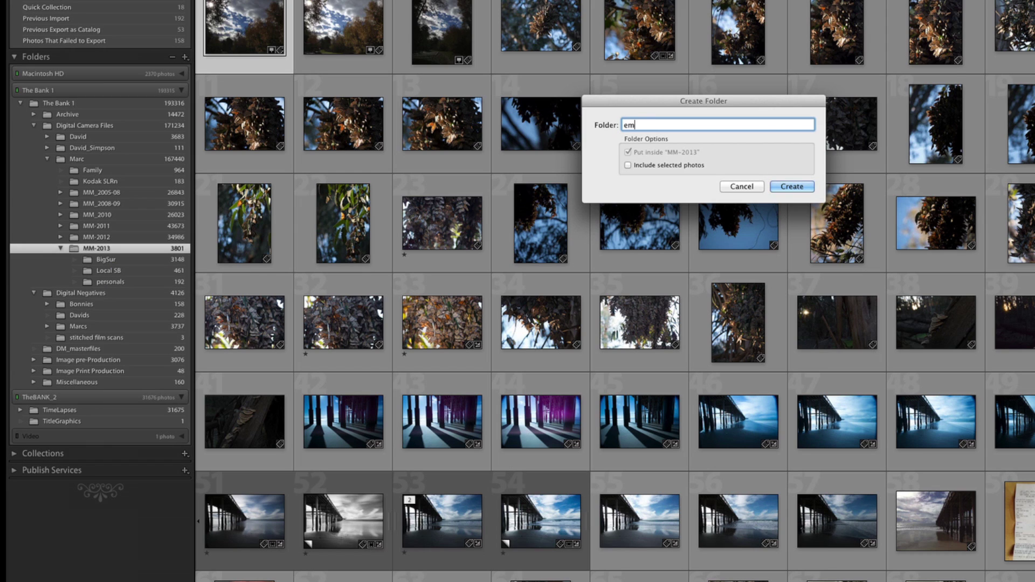
pyautogui.write('yees')
pyautogui.click(791, 187)
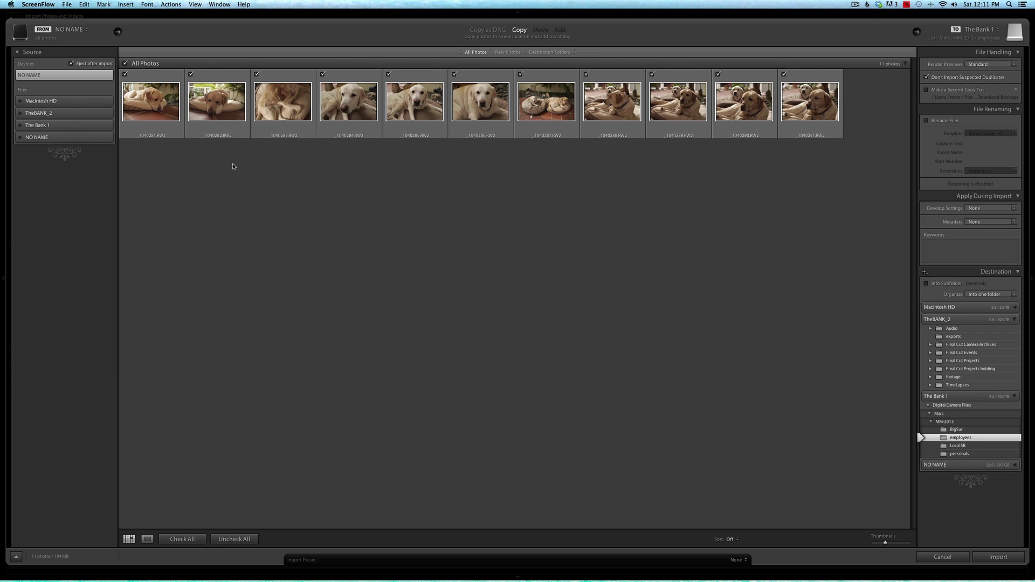
# Confirm the import copies the 11 card photos to The Bank 1's employees folder
pyautogui.click(156, 114)
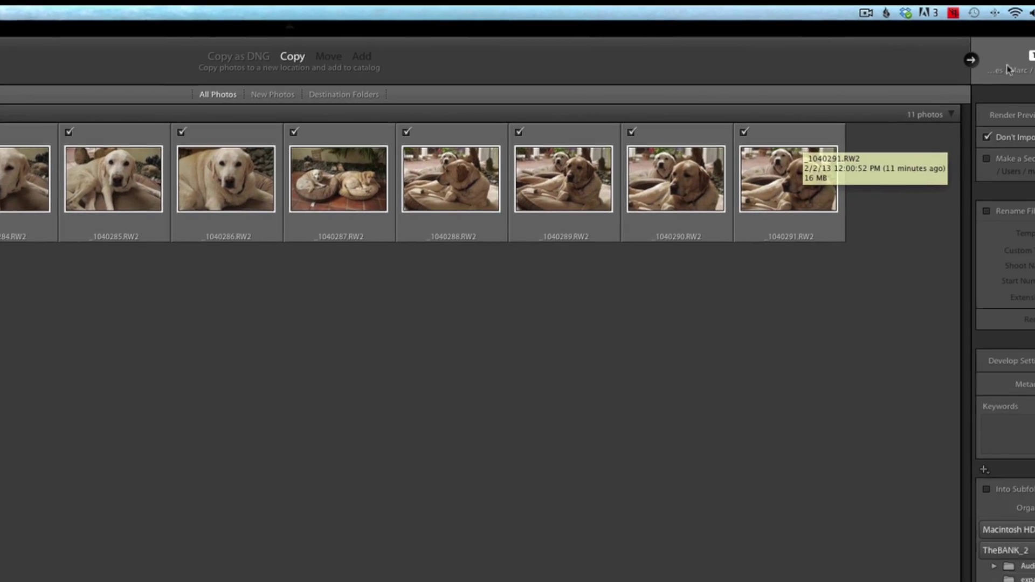
pyautogui.click(915, 70)
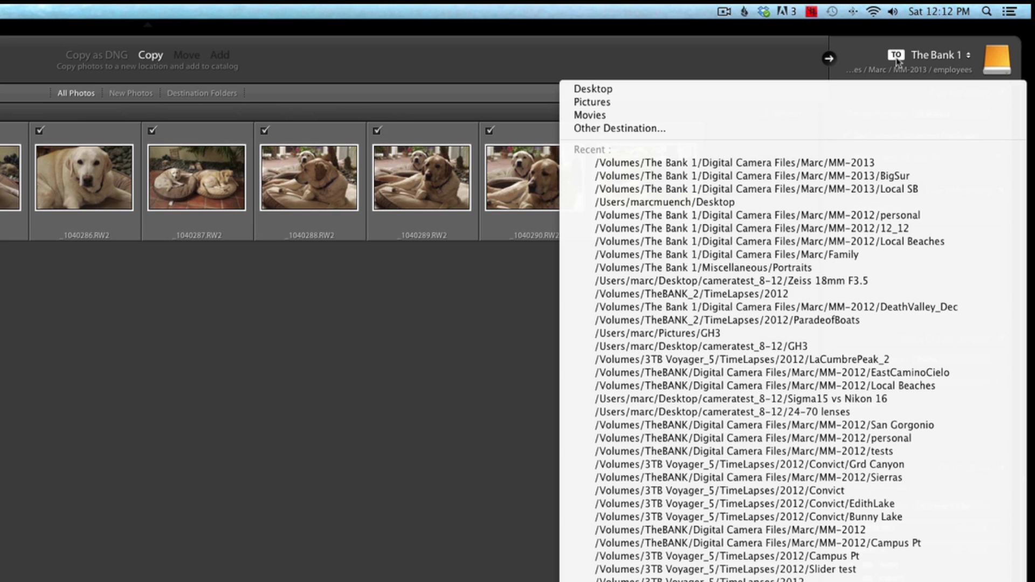
pyautogui.click(923, 56)
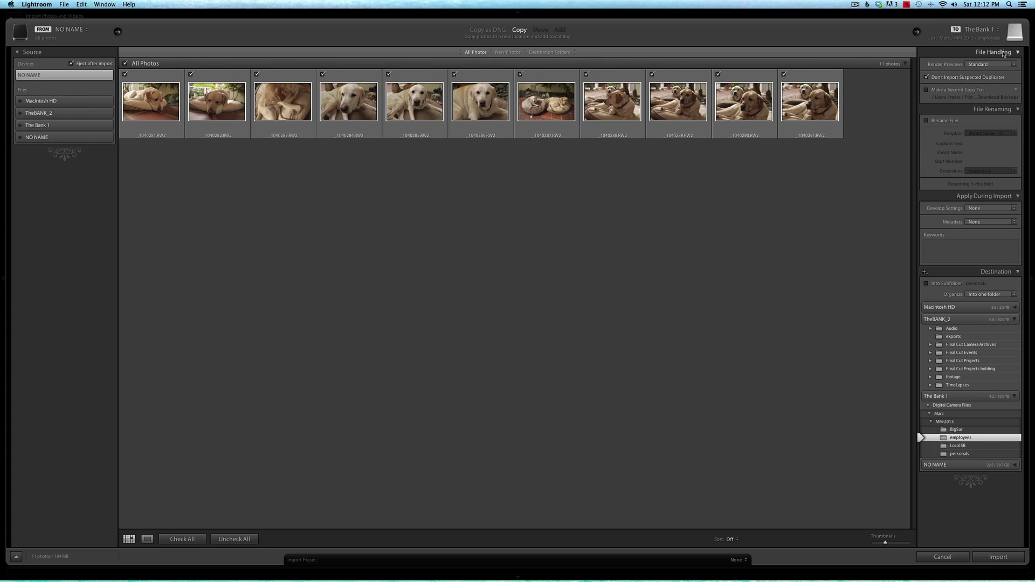
pyautogui.click(1003, 52)
# Collapse the import setting panels, leaving File Handling and File Renaming expanded
pyautogui.click(1008, 64)
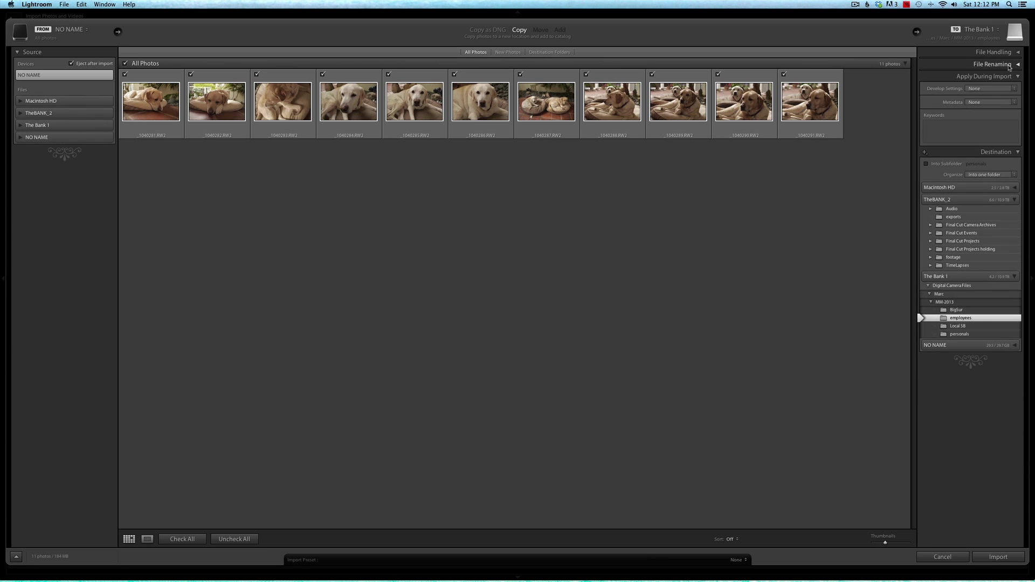
pyautogui.keyDown('super'); pyautogui.click(1009, 65); pyautogui.keyUp('super')
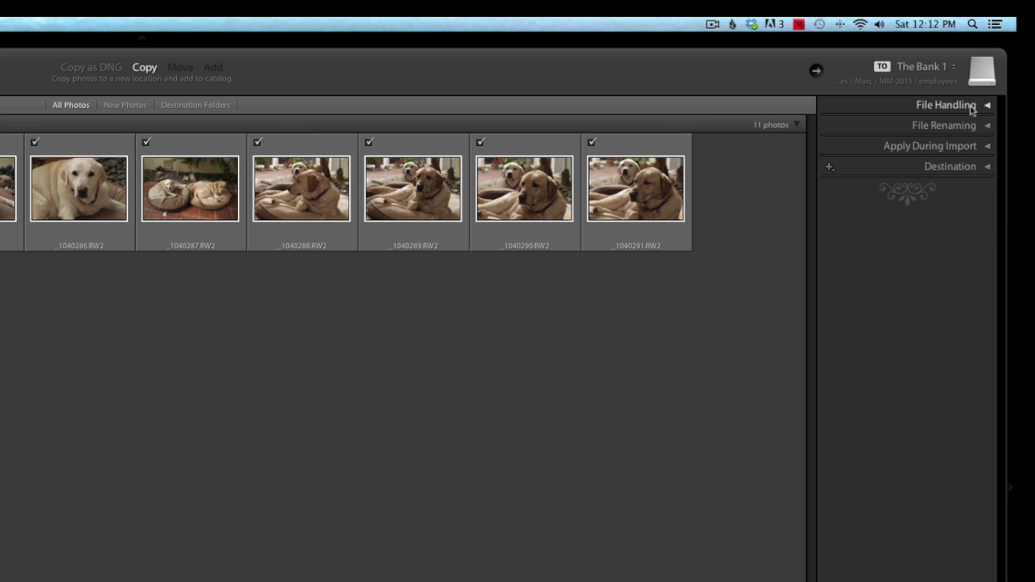
pyautogui.click(1003, 53)
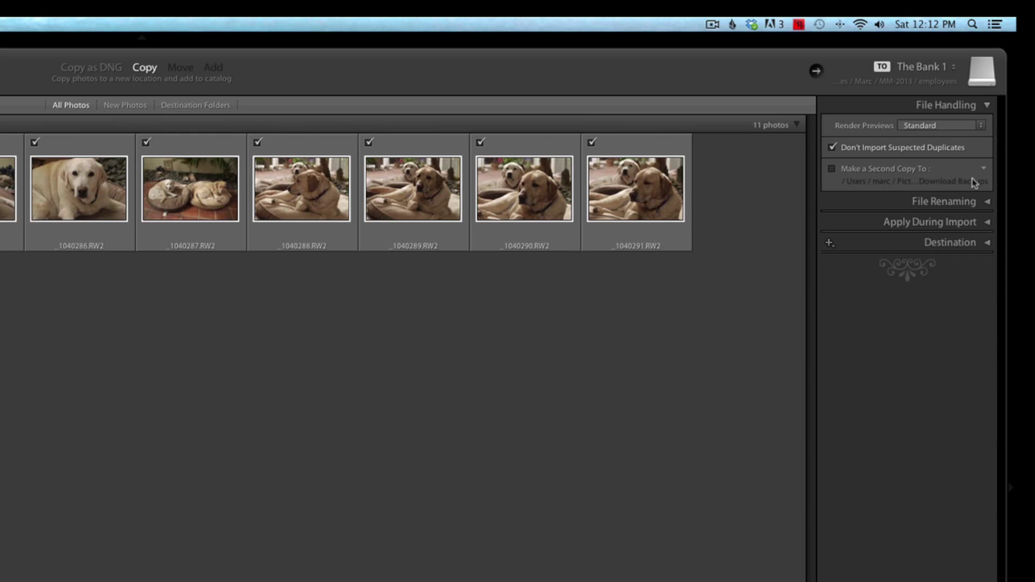
pyautogui.click(975, 200)
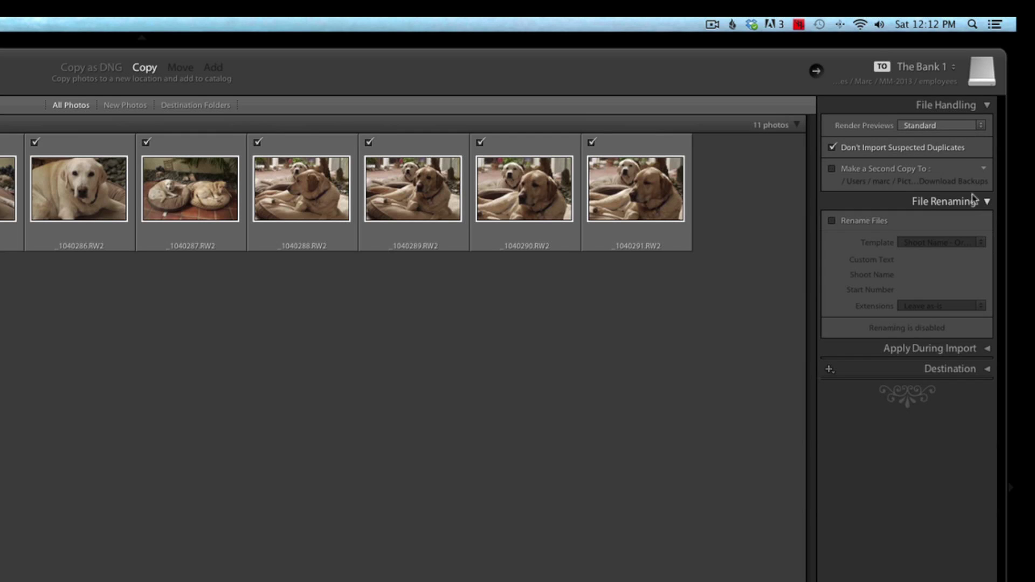
# Rename imports using the Shoot Name - Original File Number template with shoot name 'employees'
pyautogui.click(831, 222)
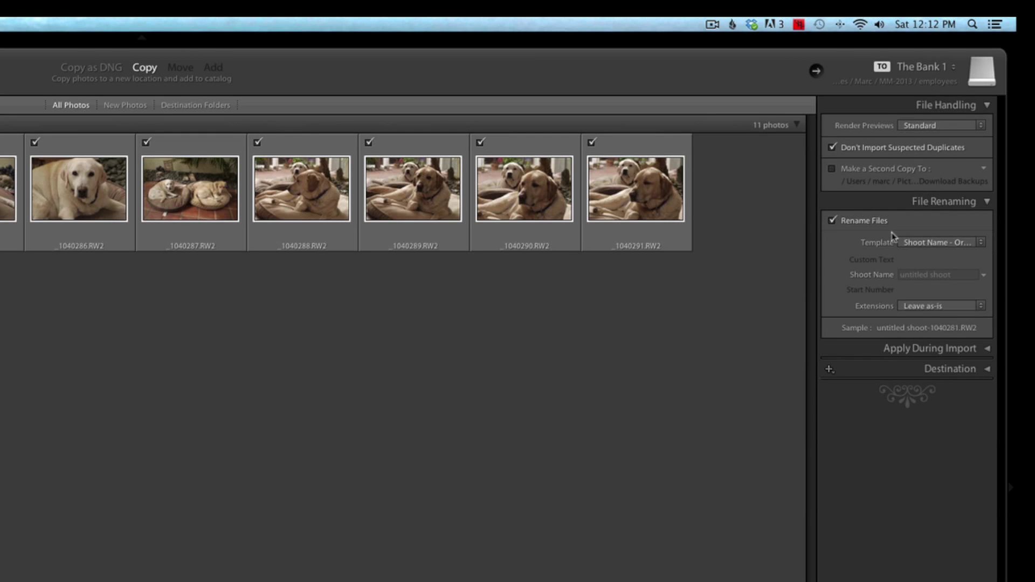
pyautogui.click(933, 244)
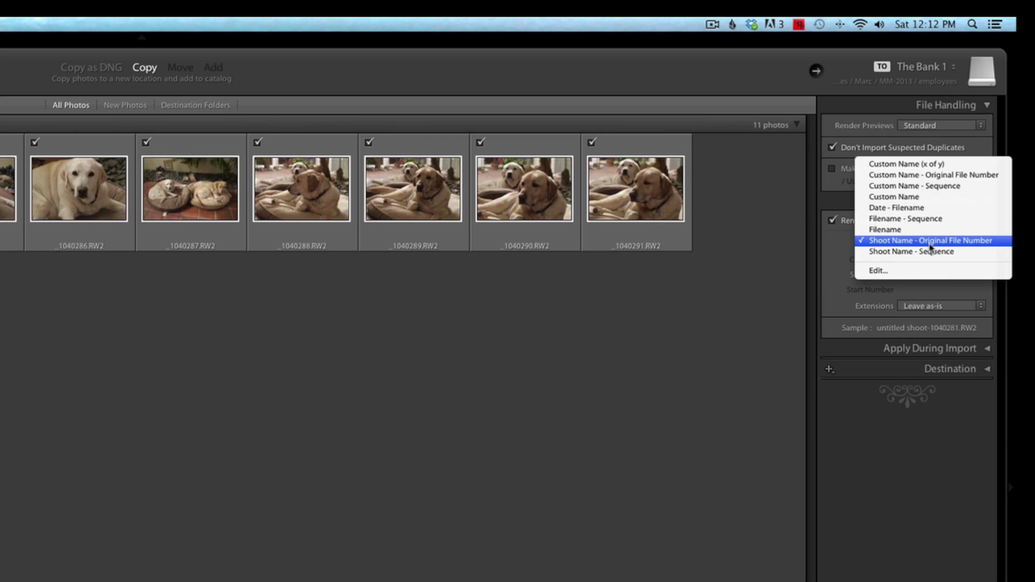
pyautogui.click(957, 243)
pyautogui.click(927, 275)
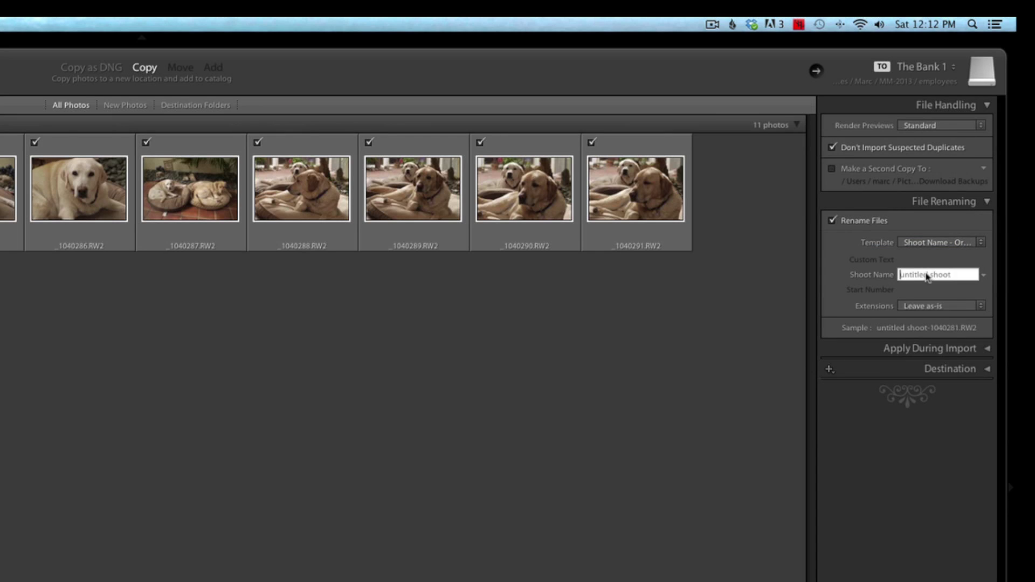
pyautogui.press('BackSpace')
pyautogui.write('em')
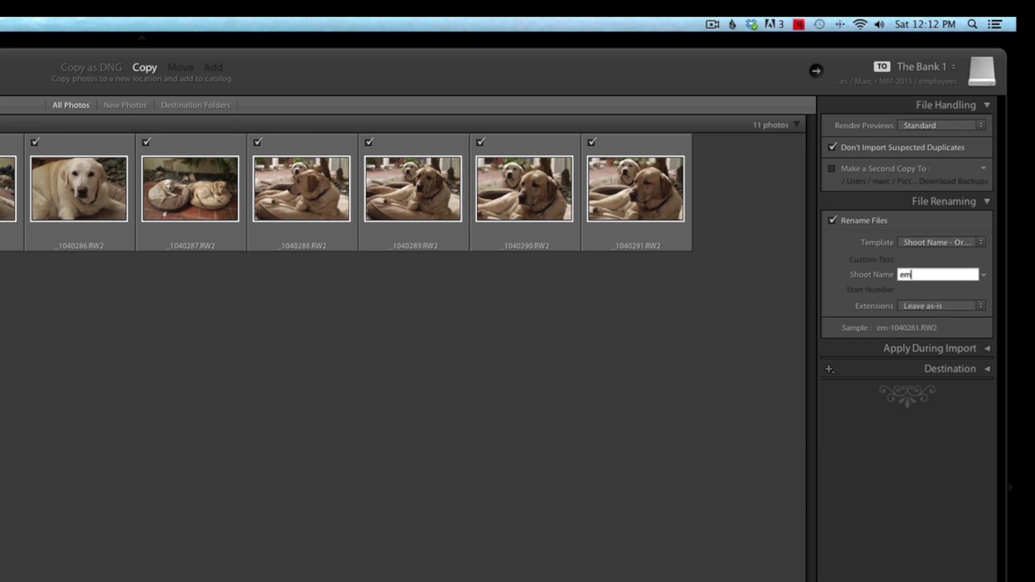
pyautogui.write('ployees')
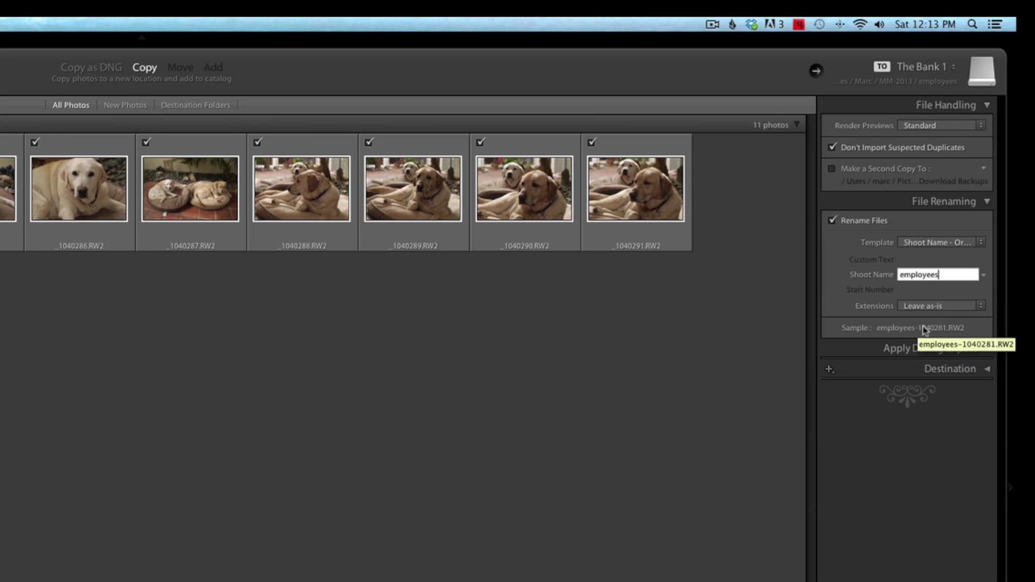
pyautogui.click(963, 350)
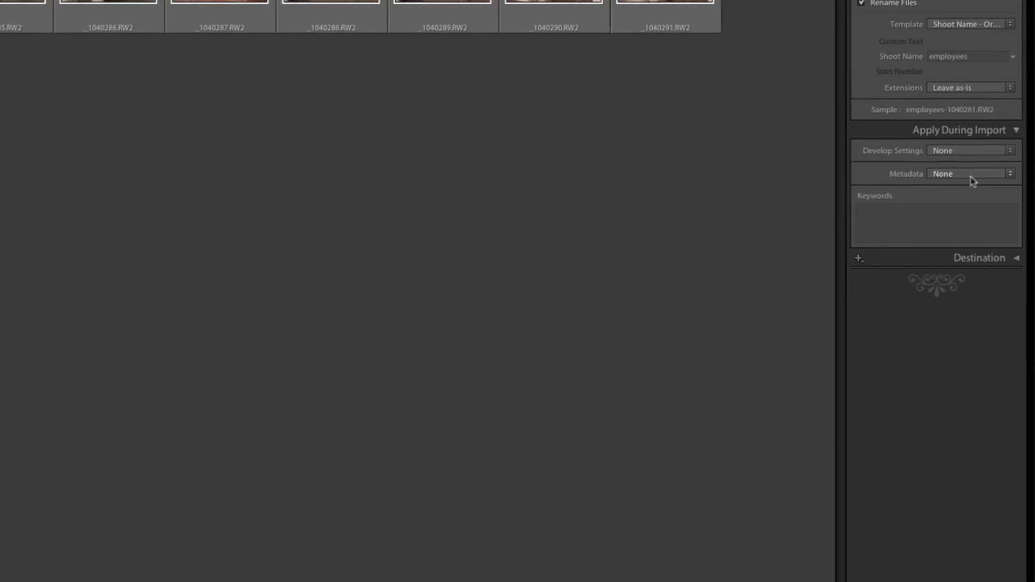
# Start a new metadata preset and name it after the photographer
pyautogui.click(992, 222)
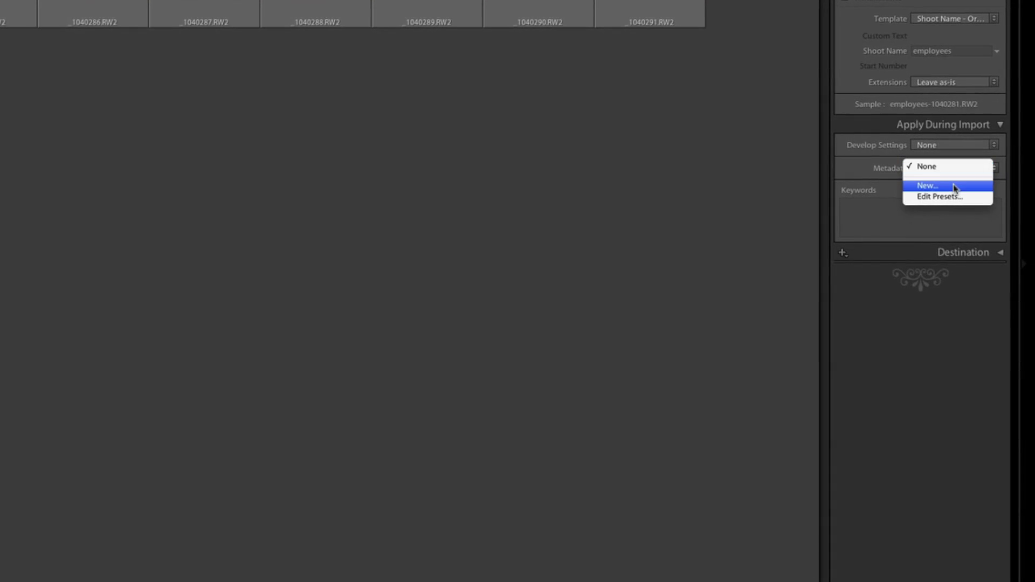
pyautogui.click(953, 187)
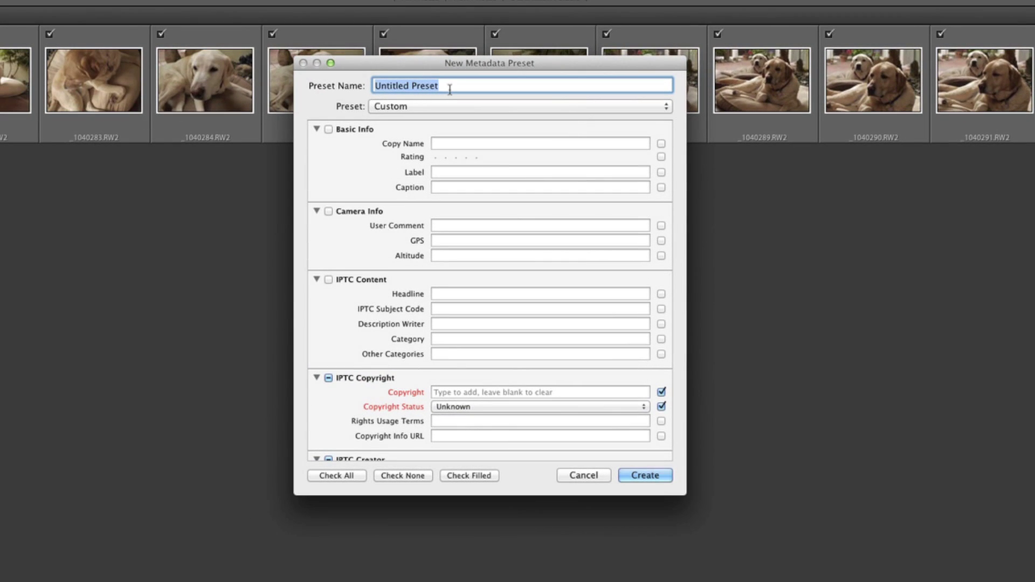
pyautogui.write('Mrr')
pyautogui.press('BackSpace')
pyautogui.press('BackSpace')
pyautogui.write('ar')
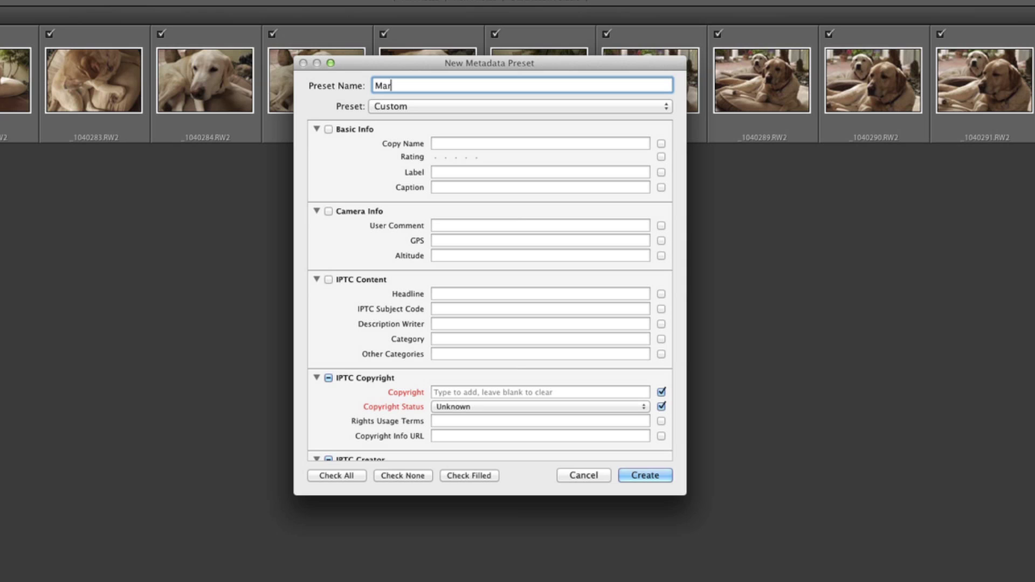
pyautogui.write('cs stuff')
pyautogui.scroll(-4, 476, 300)
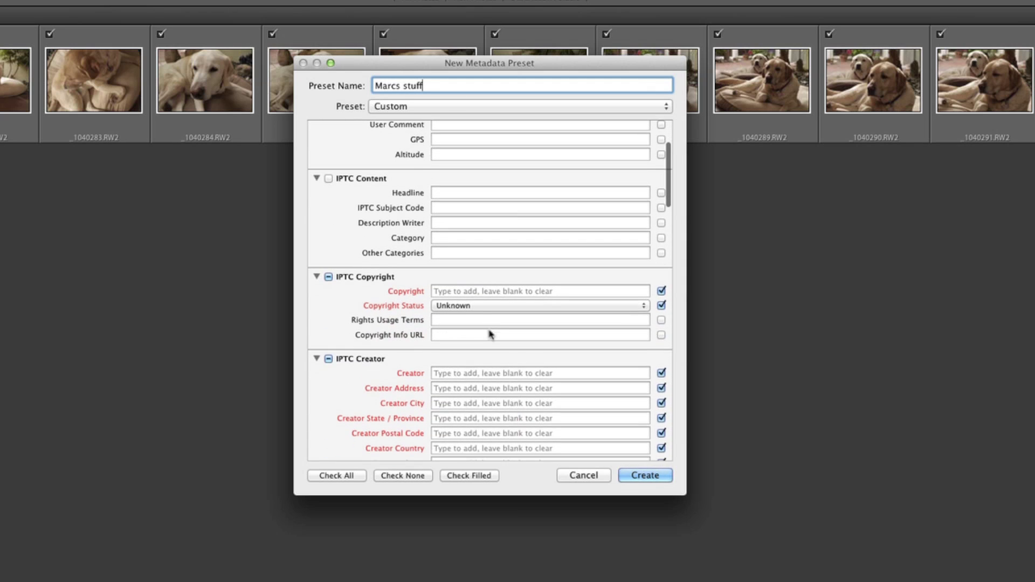
# Enter a © copyright notice and set Copyright Status to Copyrighted
pyautogui.click(476, 291)
pyautogui.write('©Marc  Muench')
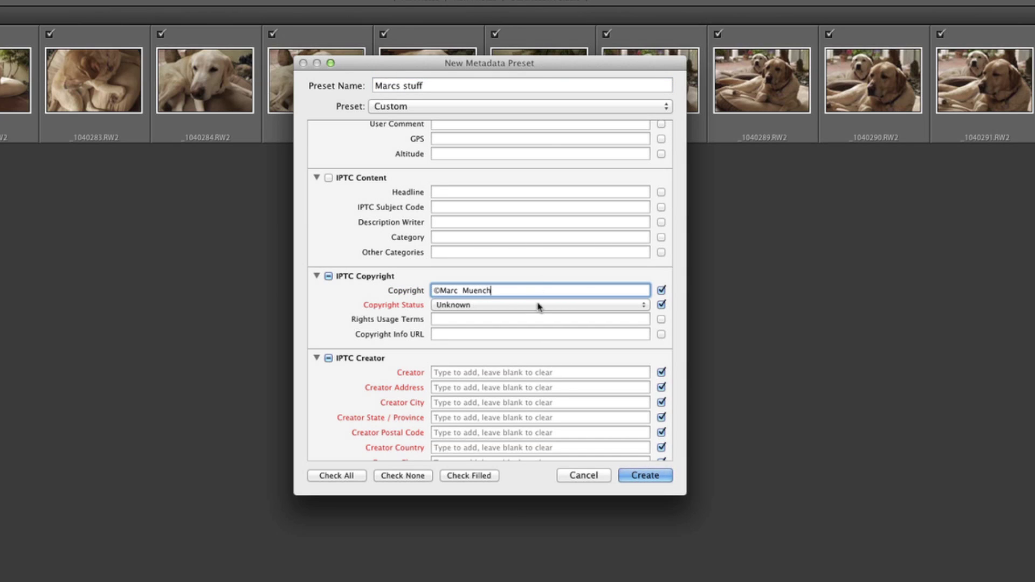
pyautogui.click(538, 304)
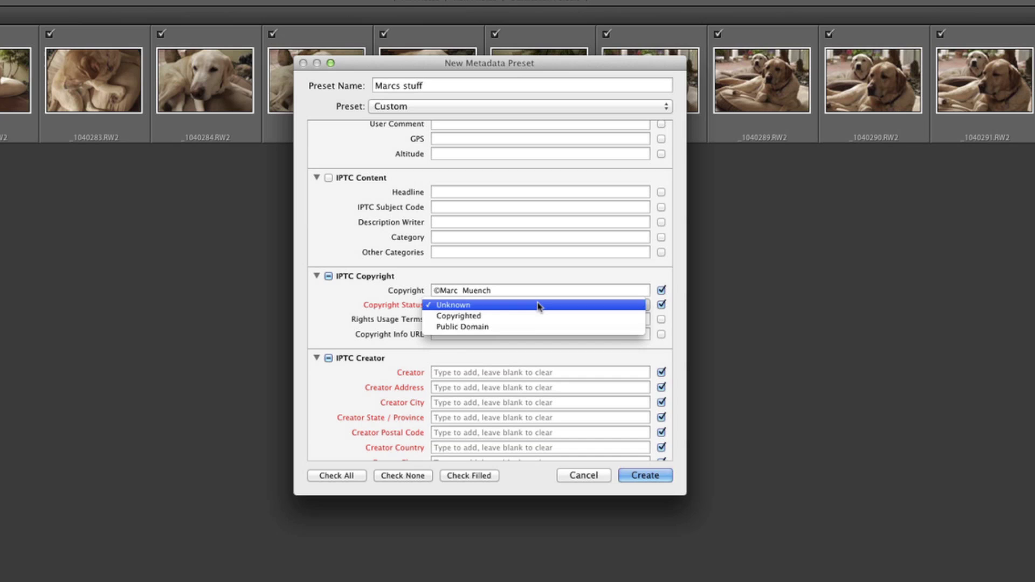
pyautogui.click(527, 318)
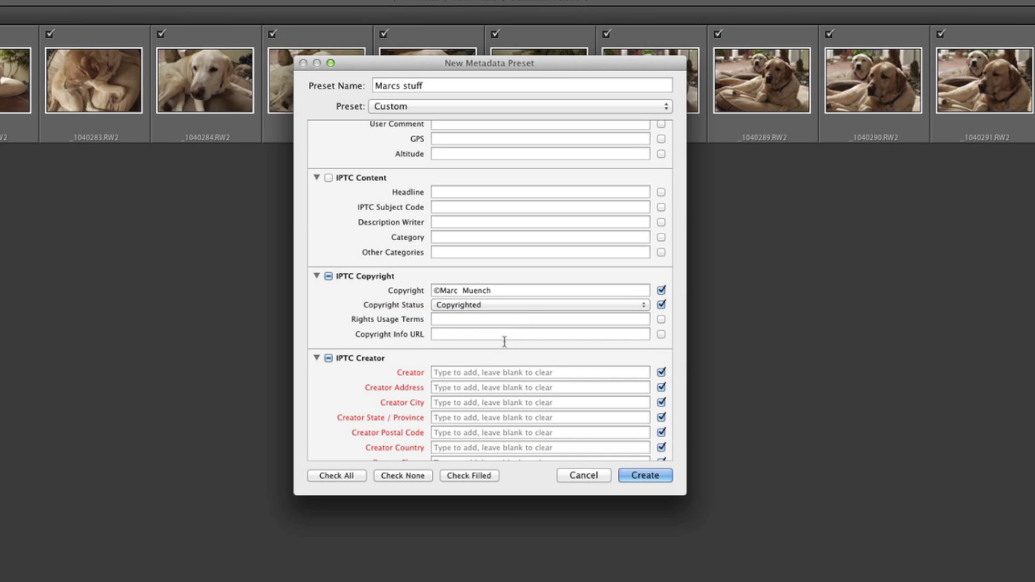
pyautogui.scroll(-3, 515, 379)
# Fill Creator and Keywords with the photographer's name and create the preset
pyautogui.click(491, 317)
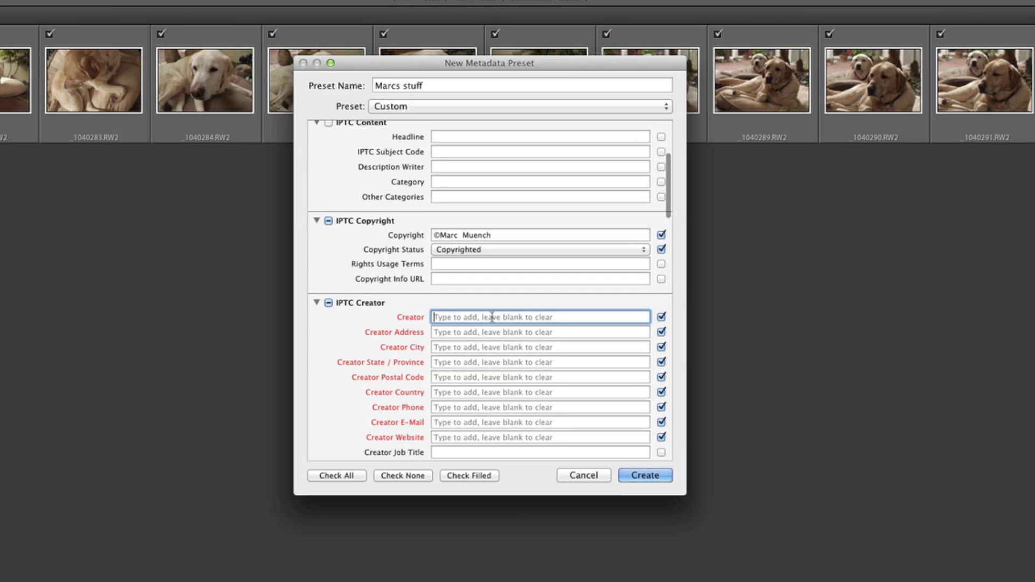
pyautogui.write('Marc Muench')
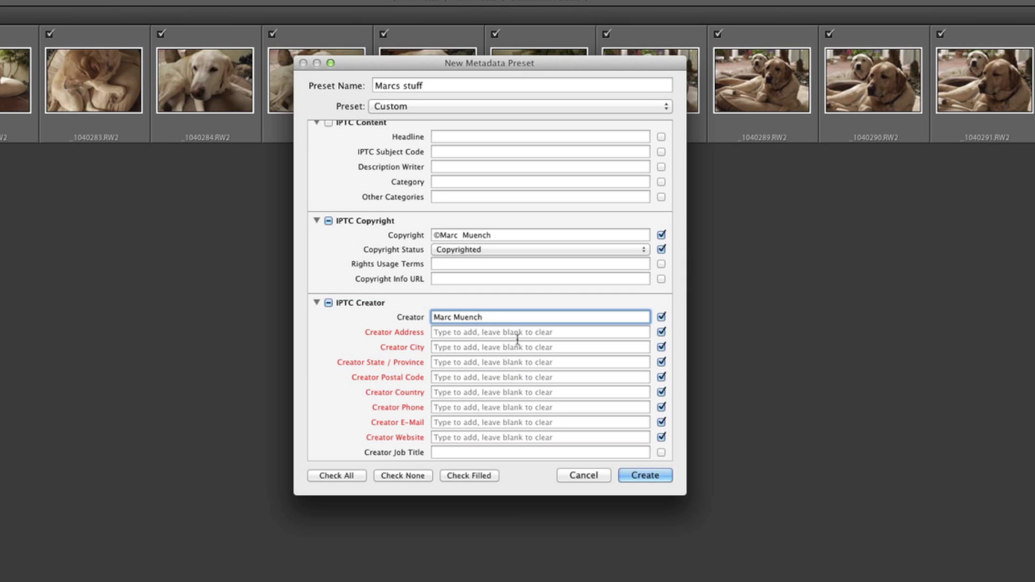
pyautogui.scroll(-15, 534, 393)
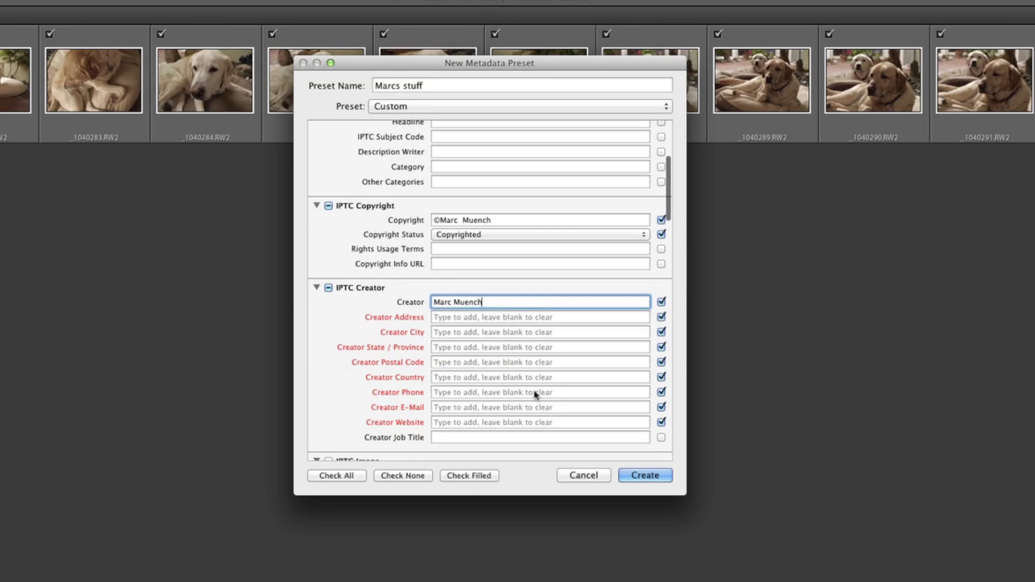
pyautogui.scroll(-15, 534, 395)
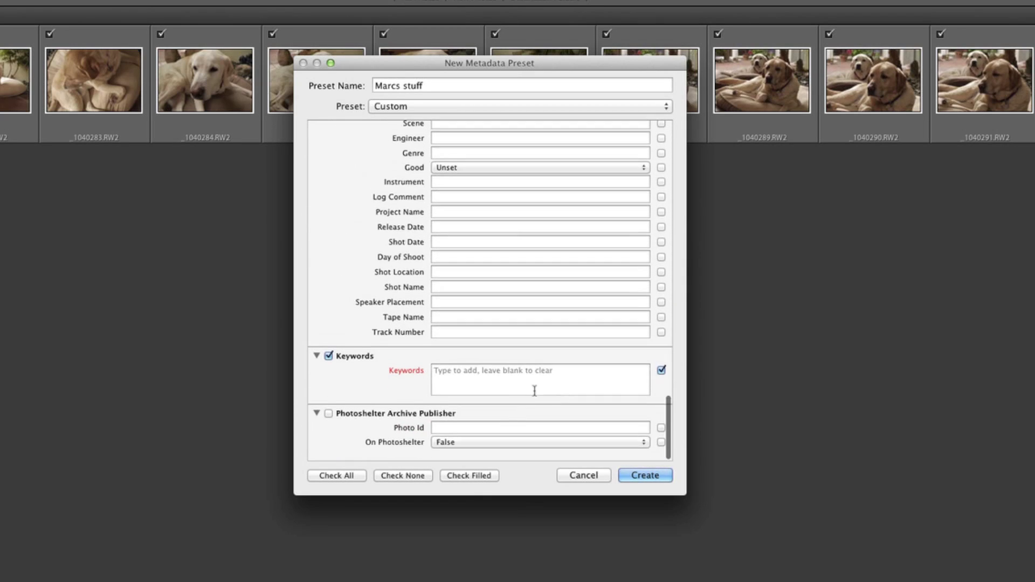
pyautogui.click(534, 391)
pyautogui.write('Marc Muench')
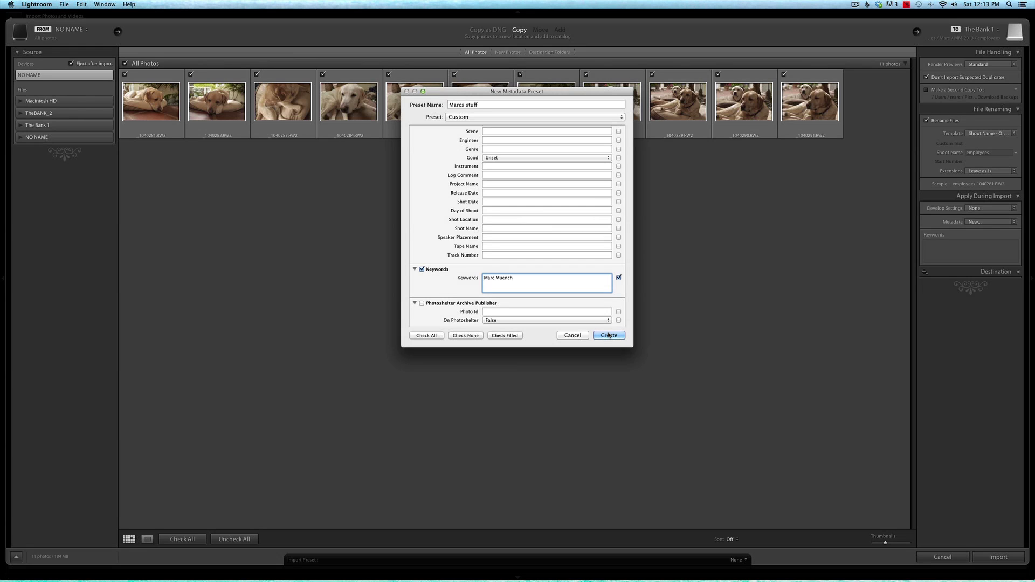
pyautogui.click(607, 336)
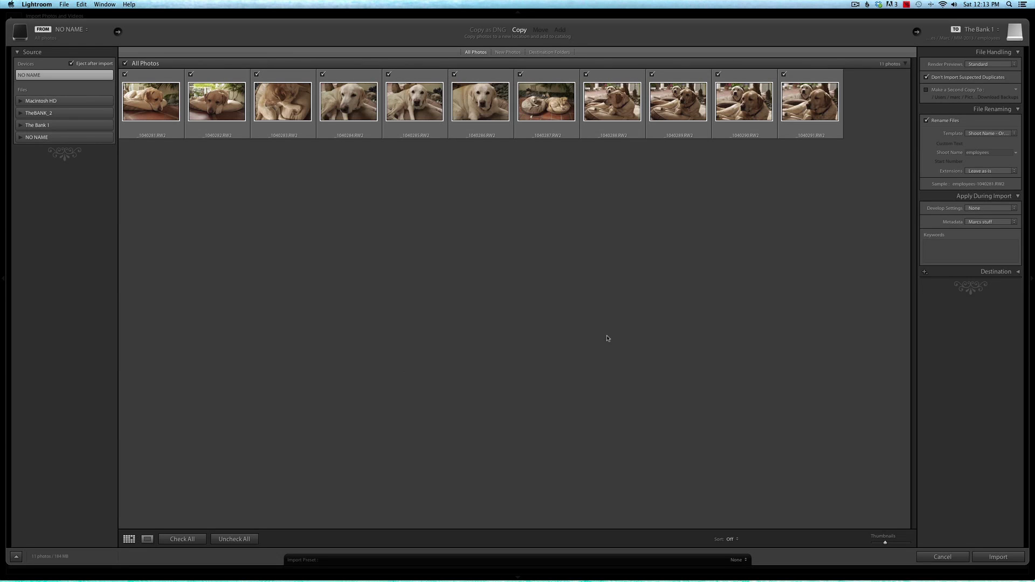
# Keep the new metadata preset selected and reveal the Destination settings
pyautogui.click(986, 222)
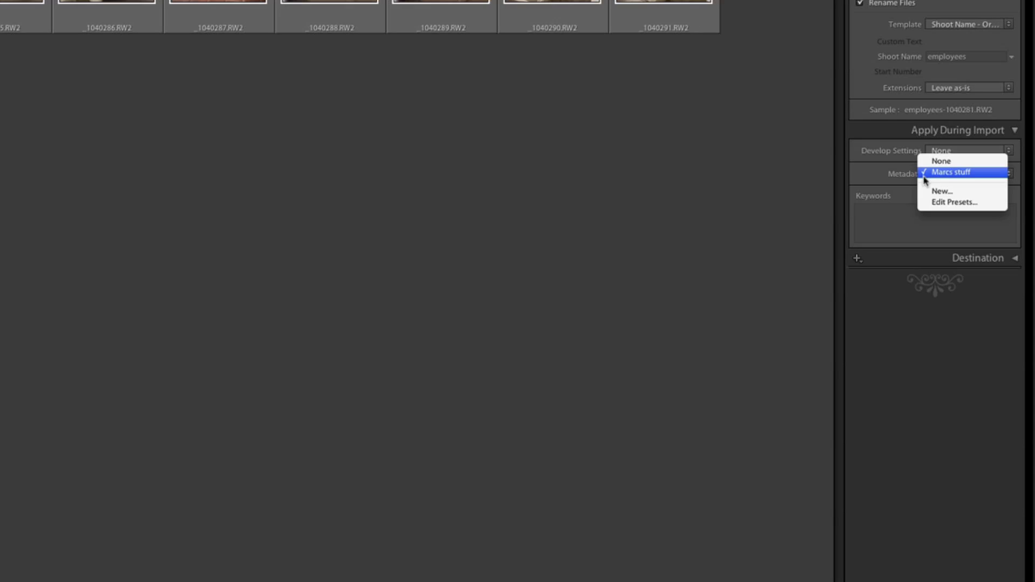
pyautogui.click(946, 172)
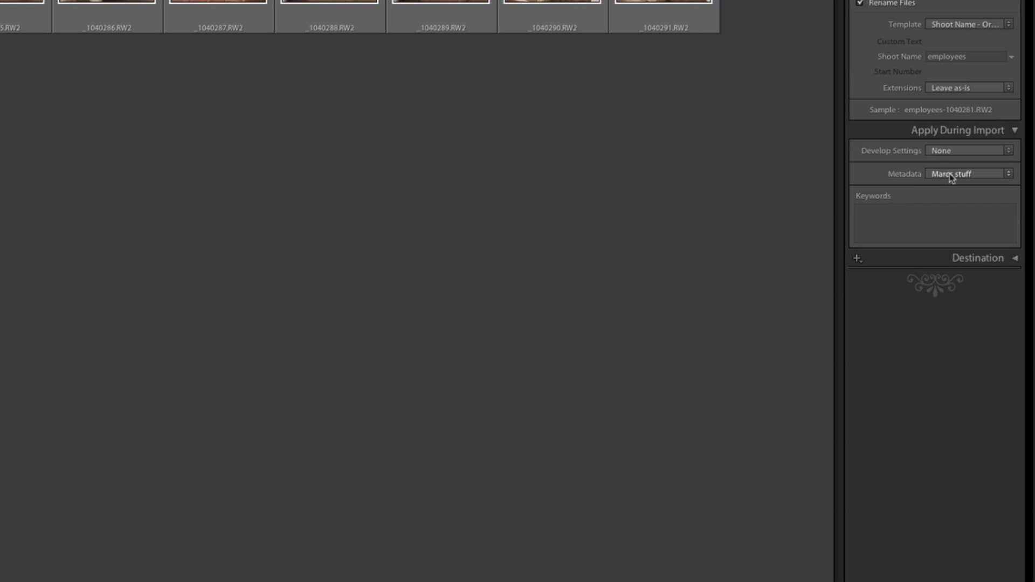
pyautogui.click(973, 258)
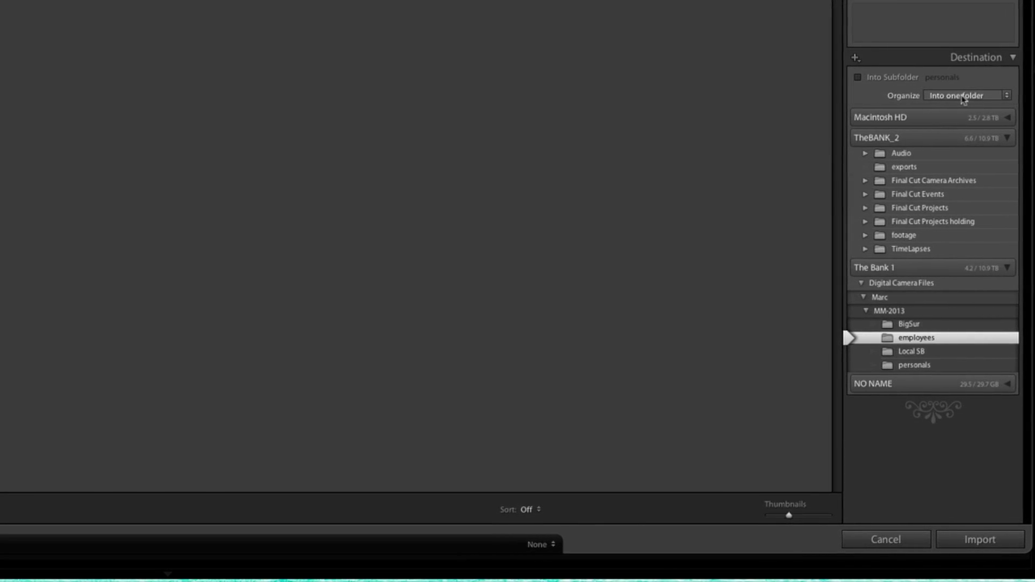
pyautogui.click(902, 102)
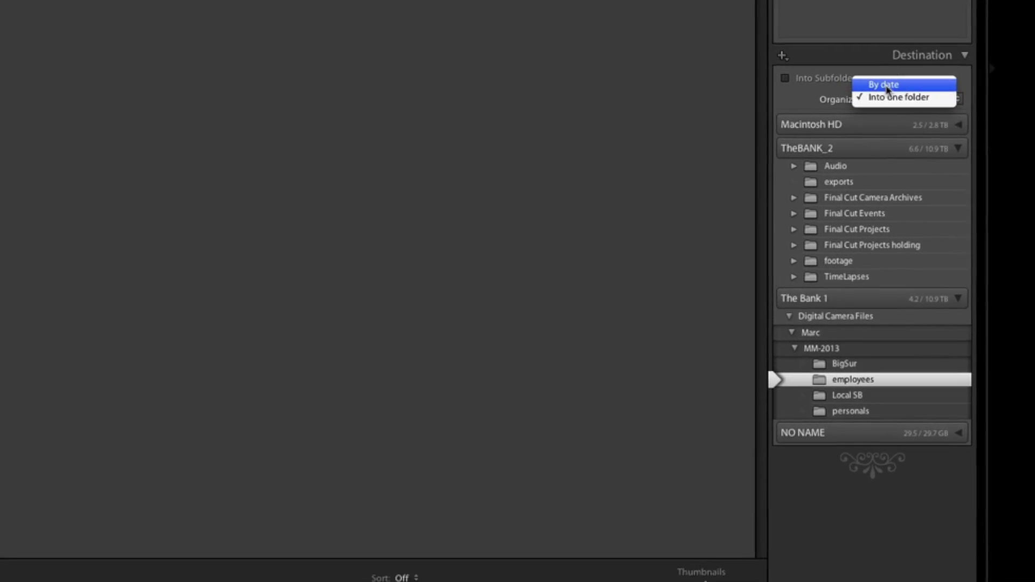
pyautogui.click(901, 88)
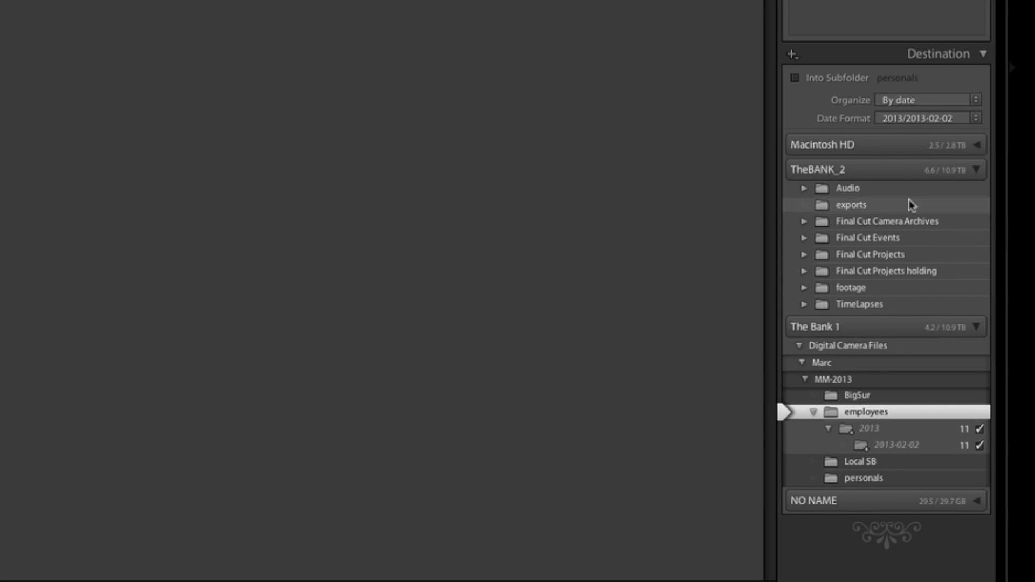
pyautogui.click(920, 101)
pyautogui.click(924, 112)
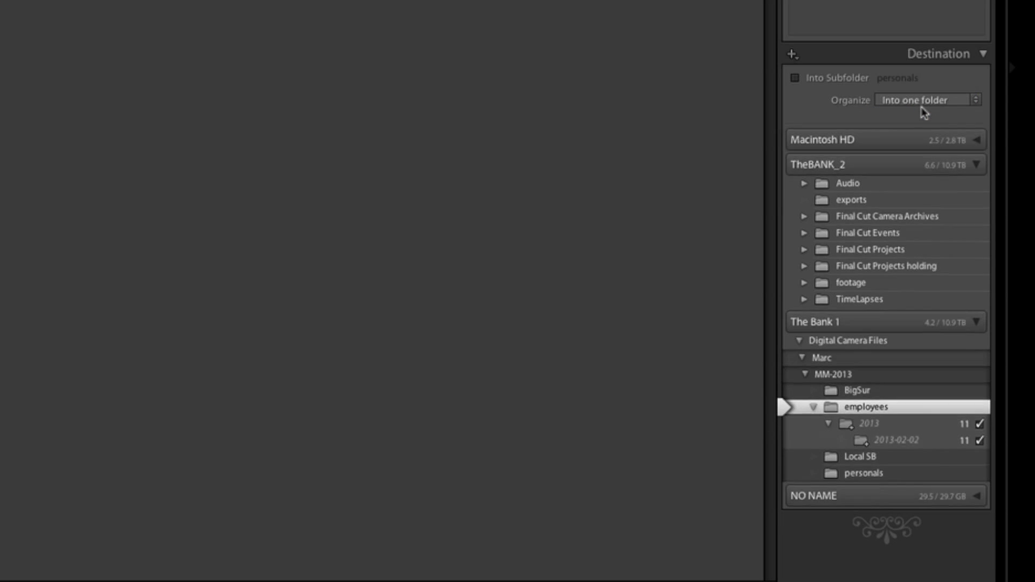